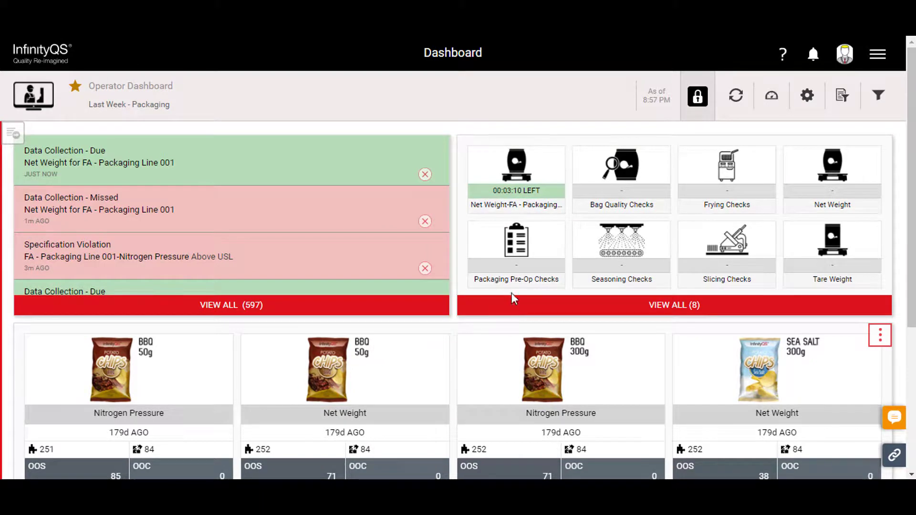
Save Line 001 Pre-Op Checks: first three acceptable, PPE unacceptable noting 'gloves', all areas acceptable.
left_click(520, 261)
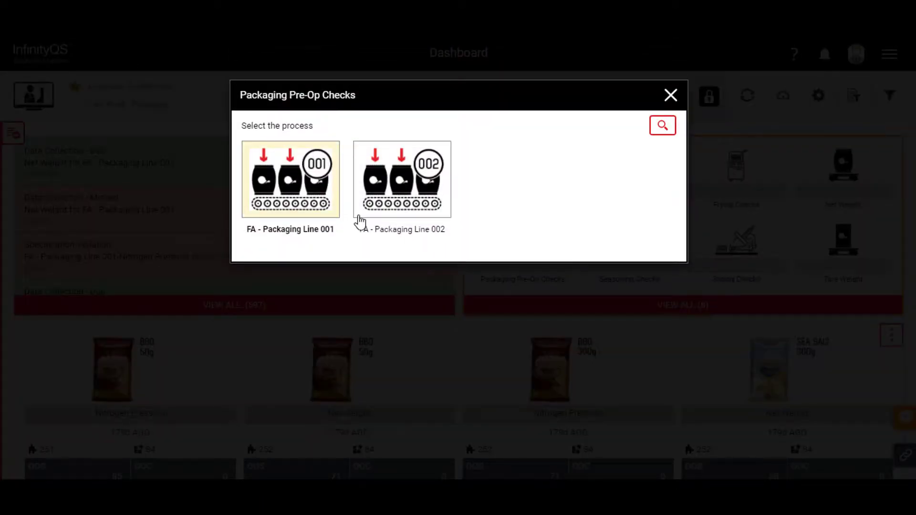
left_click(323, 203)
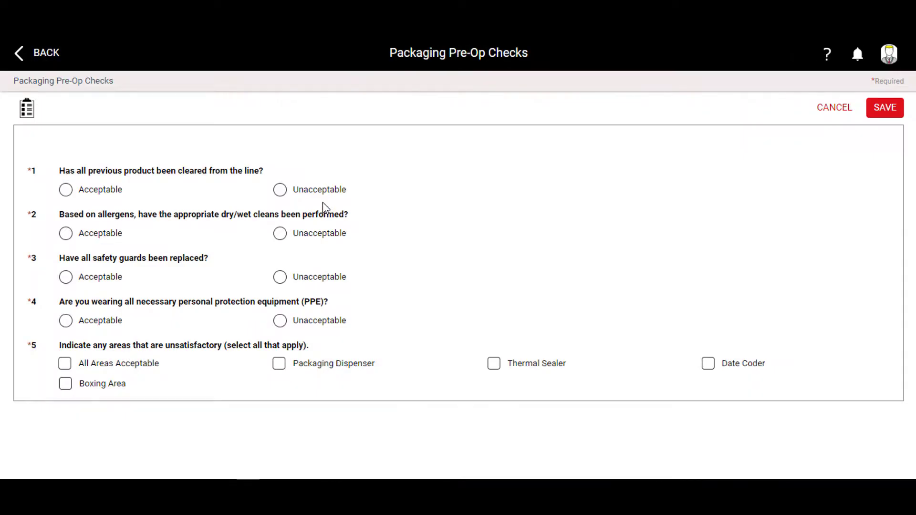
left_click(66, 190)
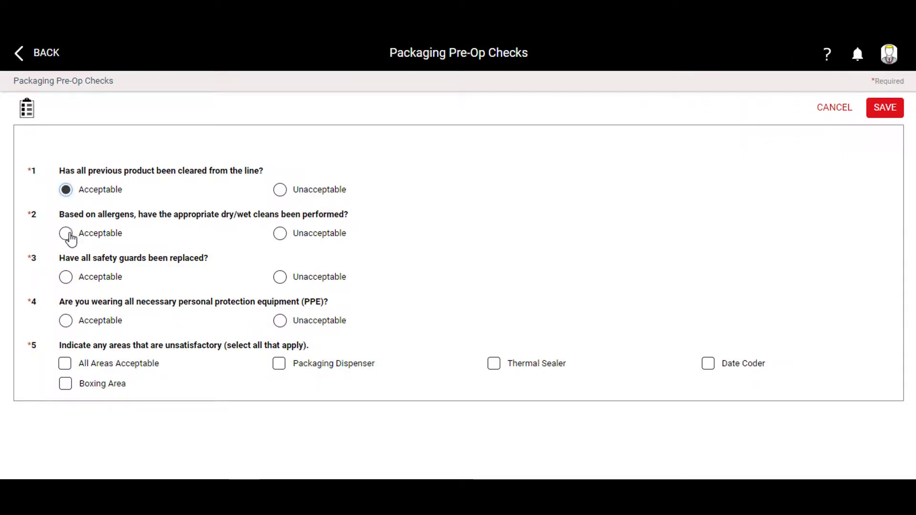
left_click(66, 233)
left_click(65, 277)
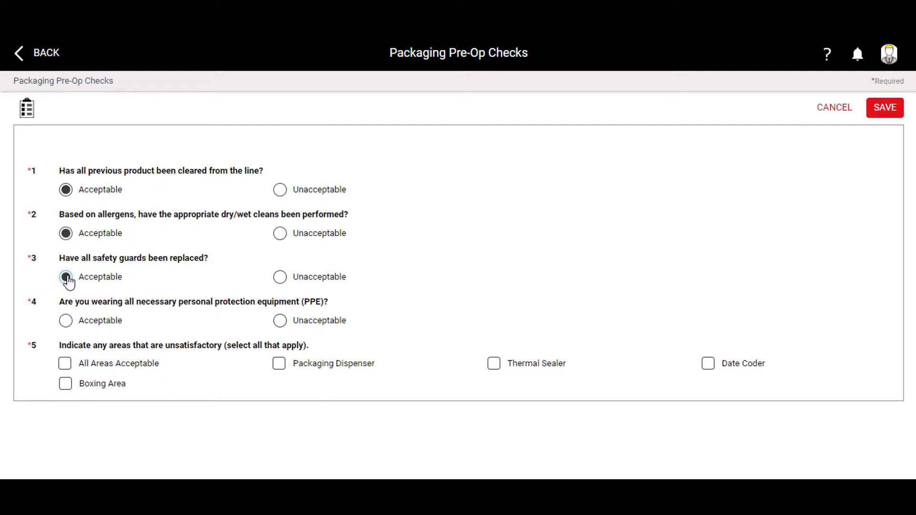
left_click(280, 321)
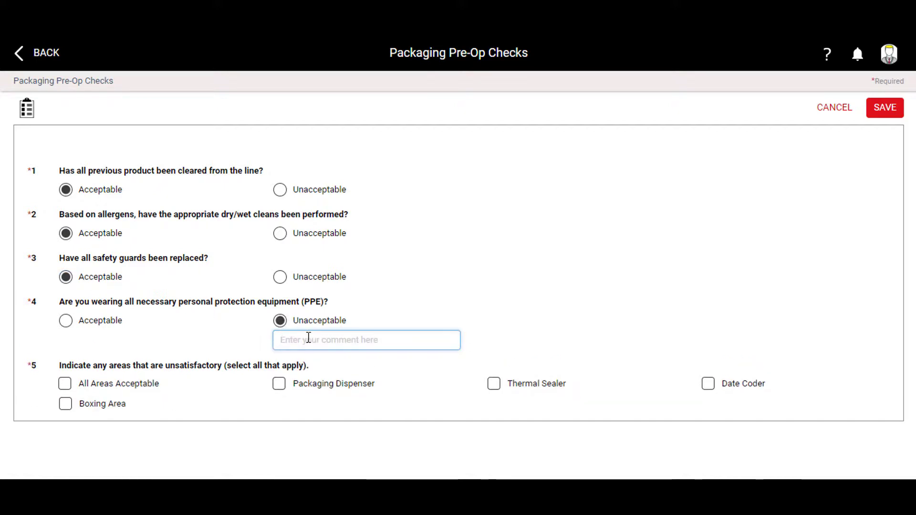
type("gloves")
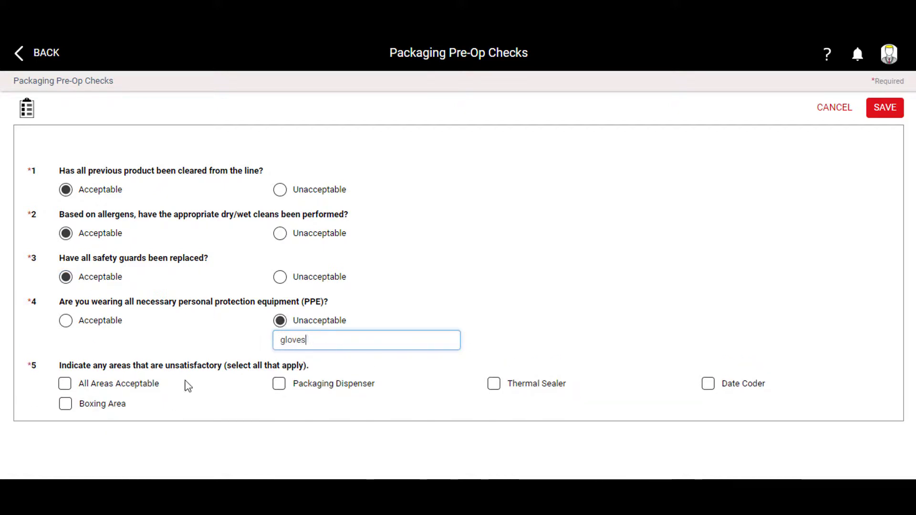
left_click(67, 385)
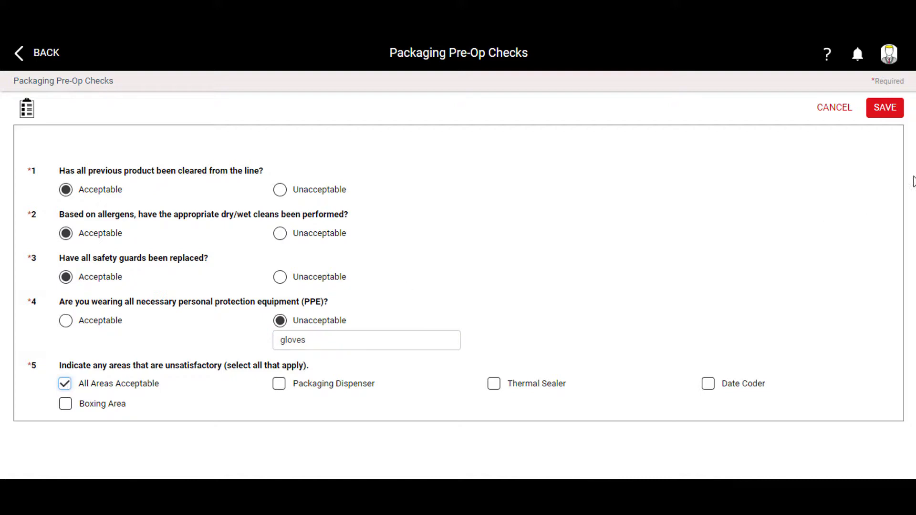
left_click(885, 113)
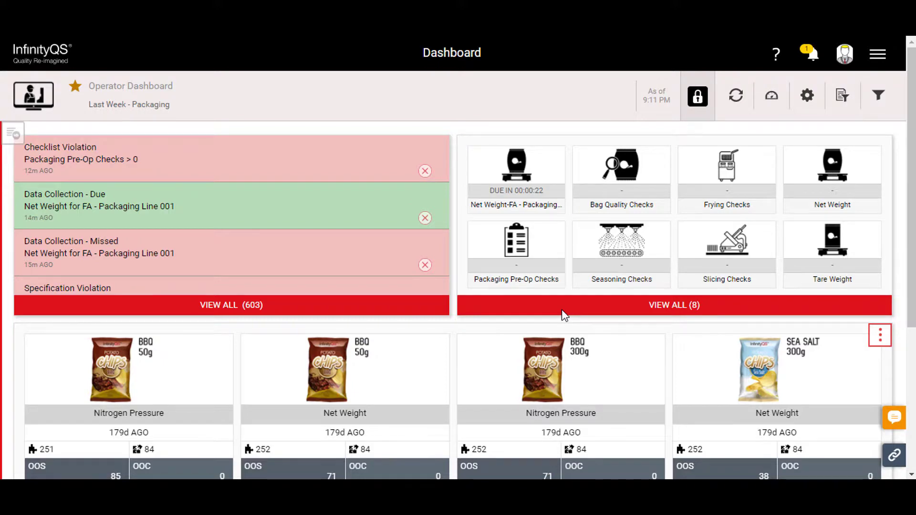
Start Bag Quality Checks for FA - Packaging Line 001 with part Chips - SS - 300g.
left_click(620, 177)
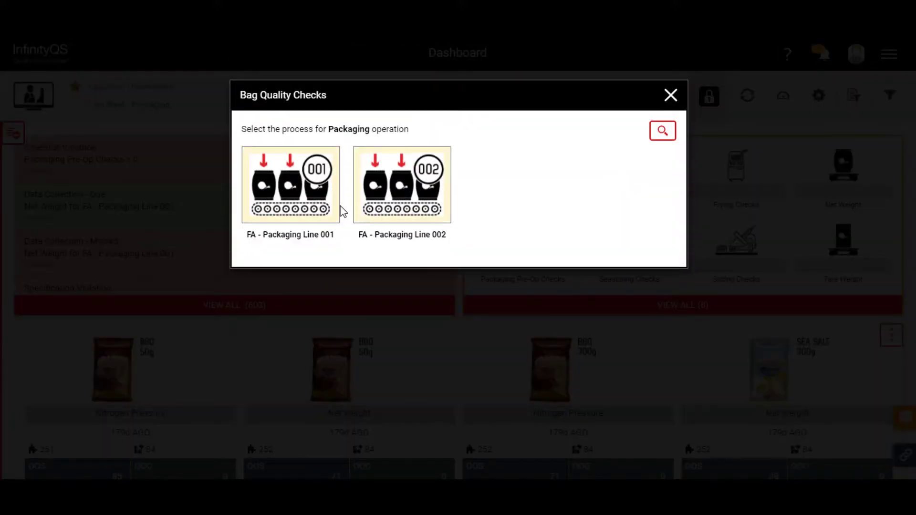
left_click(328, 208)
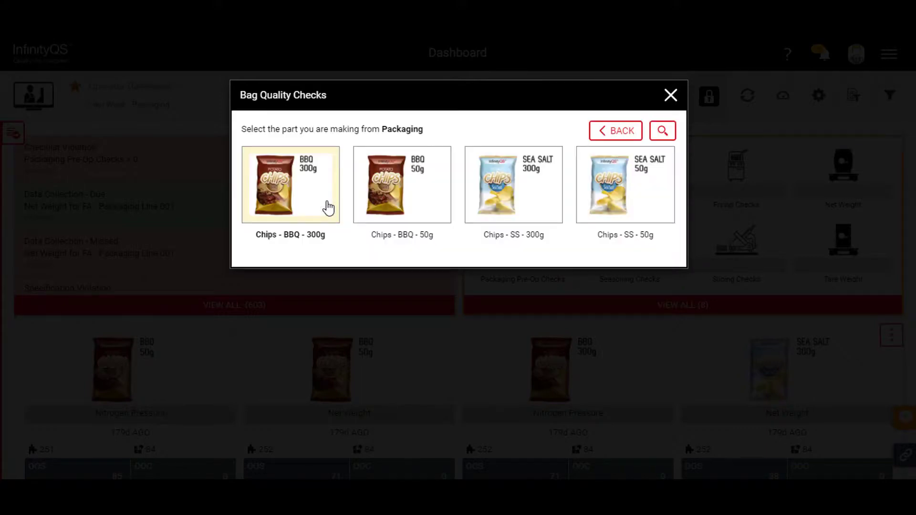
left_click(533, 211)
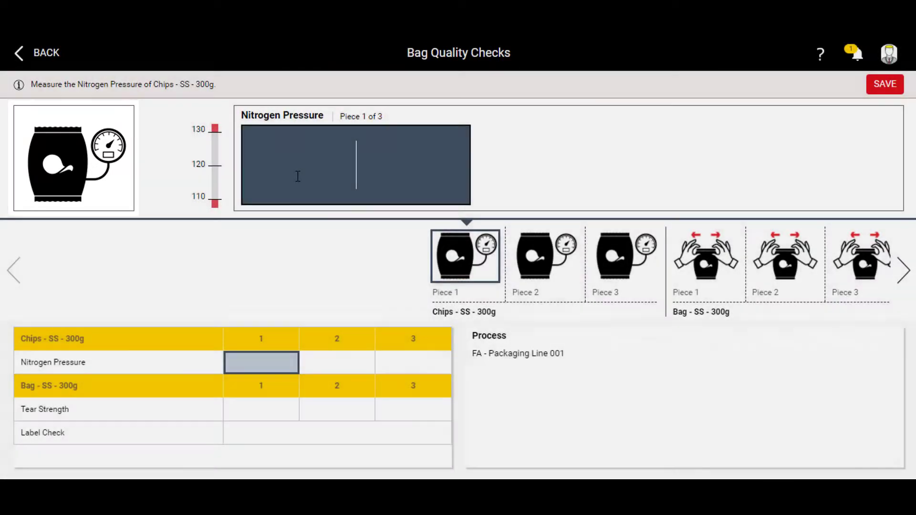
Enter nitrogen pressures of 120, 115 and 99 for bag pieces 1 to 3.
type("12")
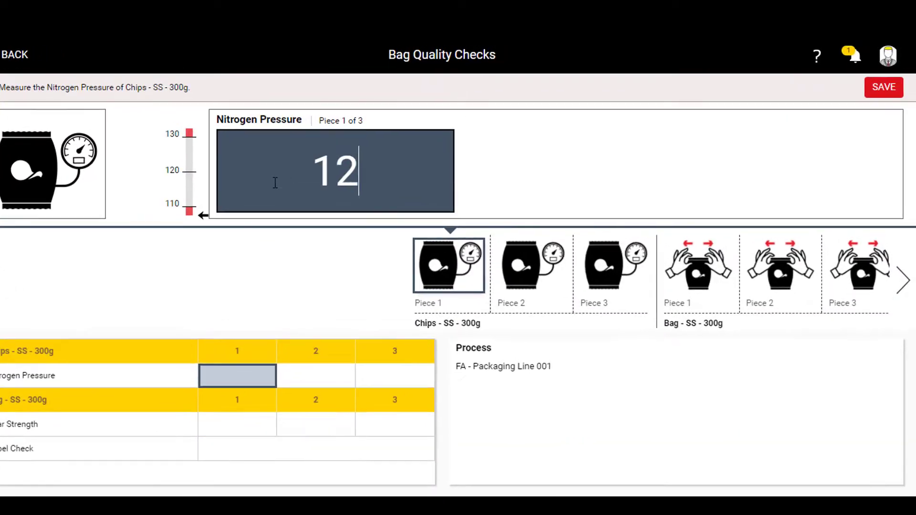
type("0")
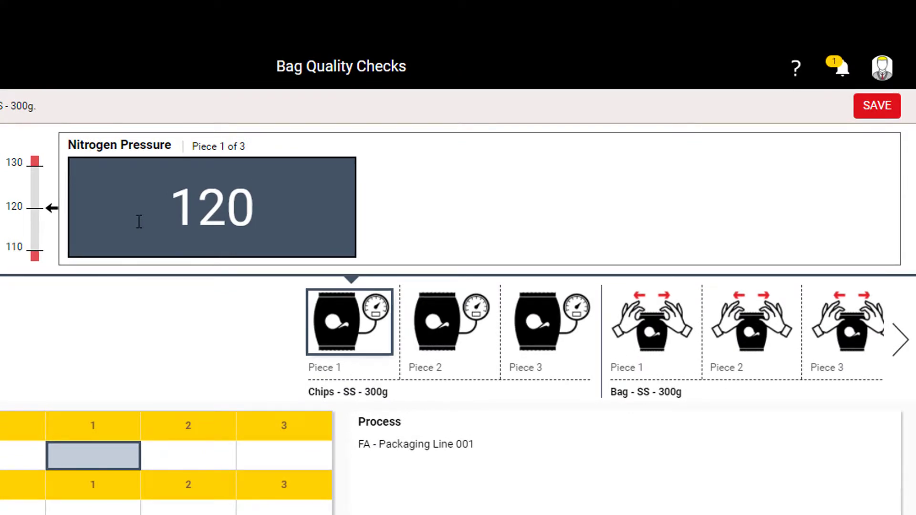
key("Return")
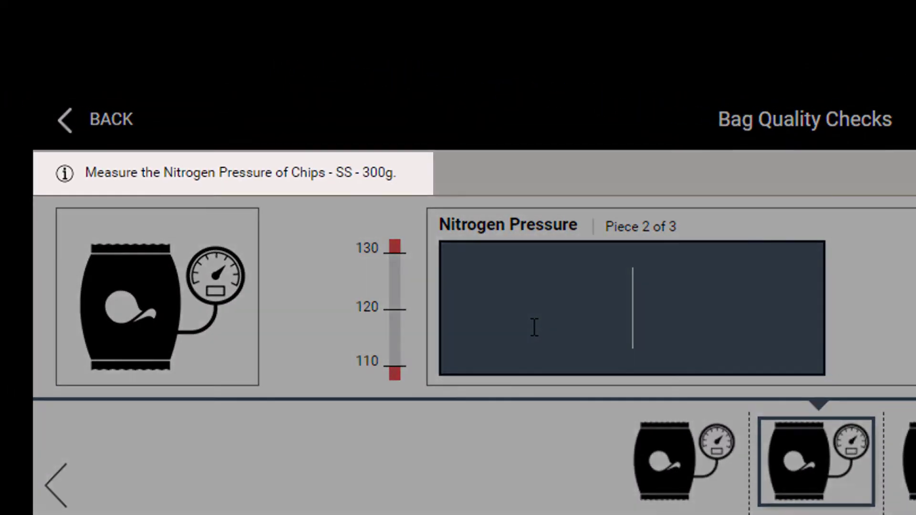
type("11")
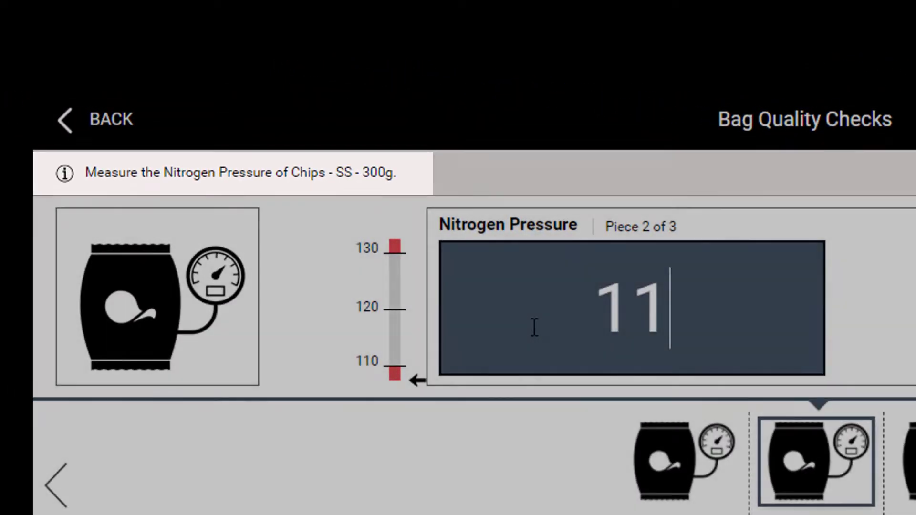
type("5")
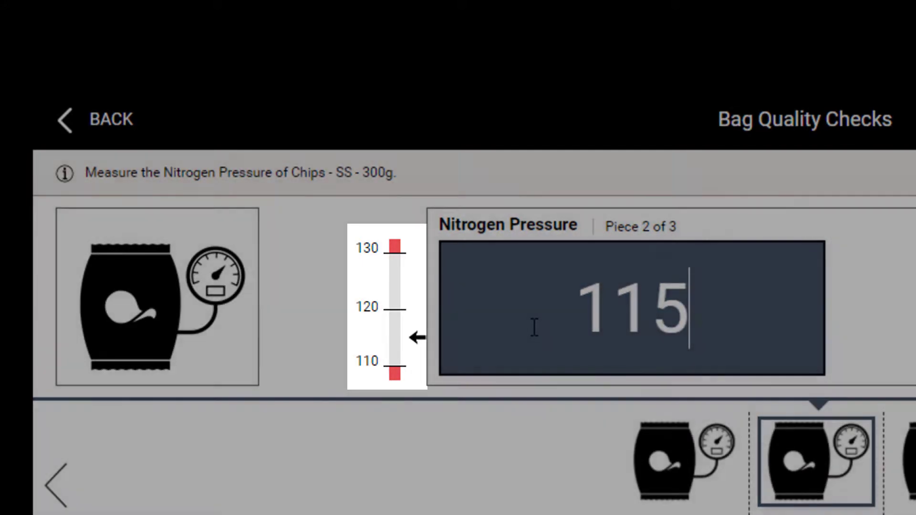
key("Return")
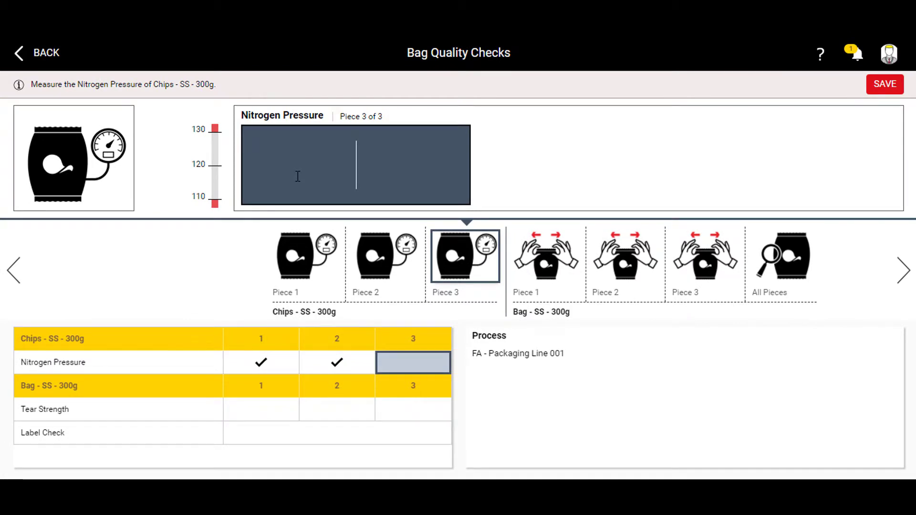
type("9")
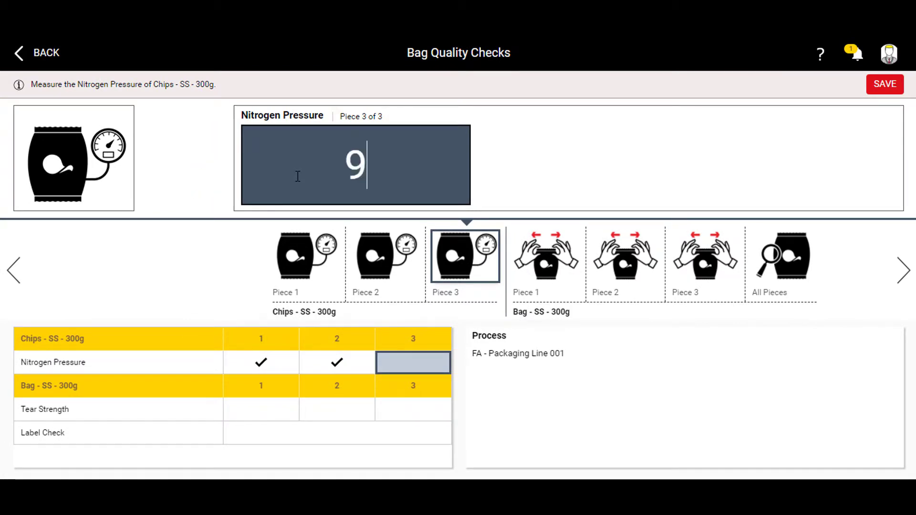
type("9")
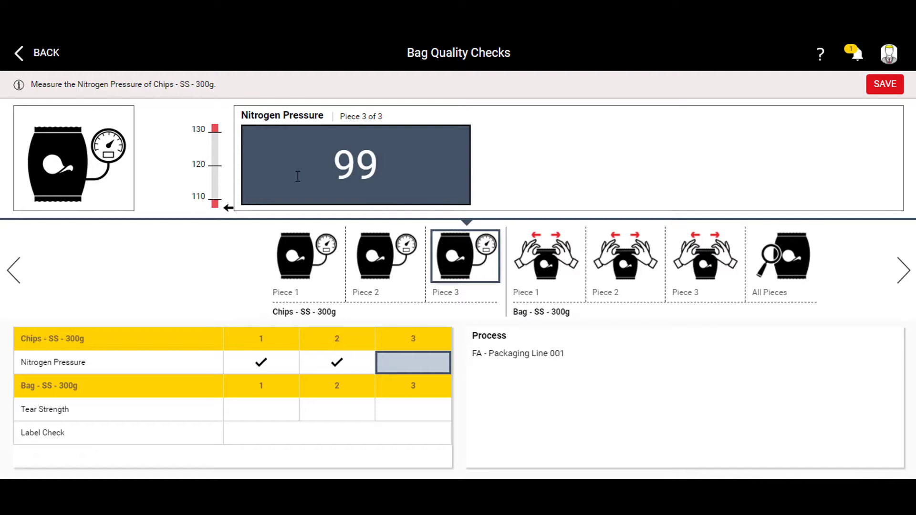
key("Return")
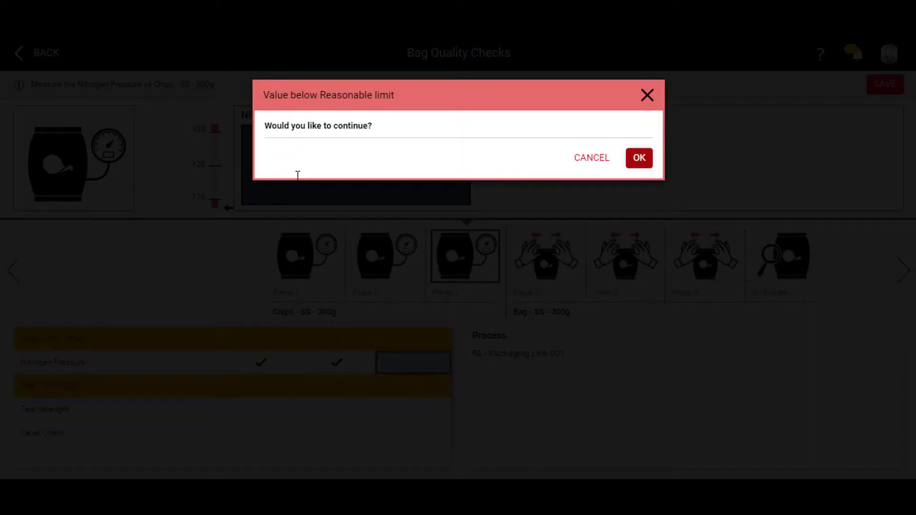
Dismiss the below-limit warning and enter tear strengths of 100, 105 and 99.
left_click(640, 159)
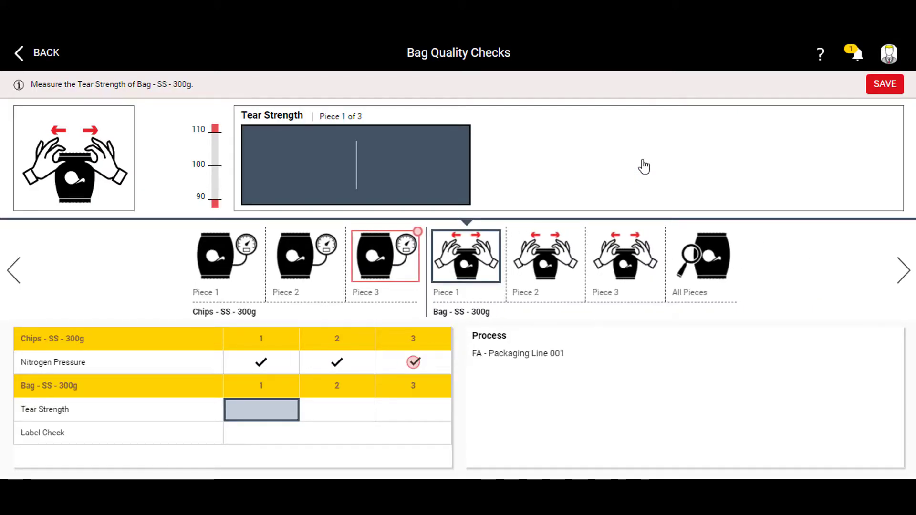
type("1")
type("00")
key("Return")
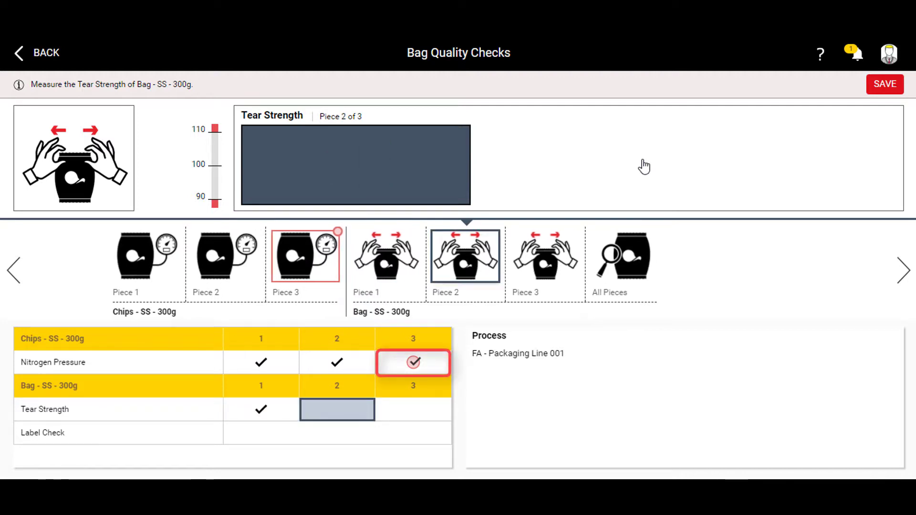
type("105")
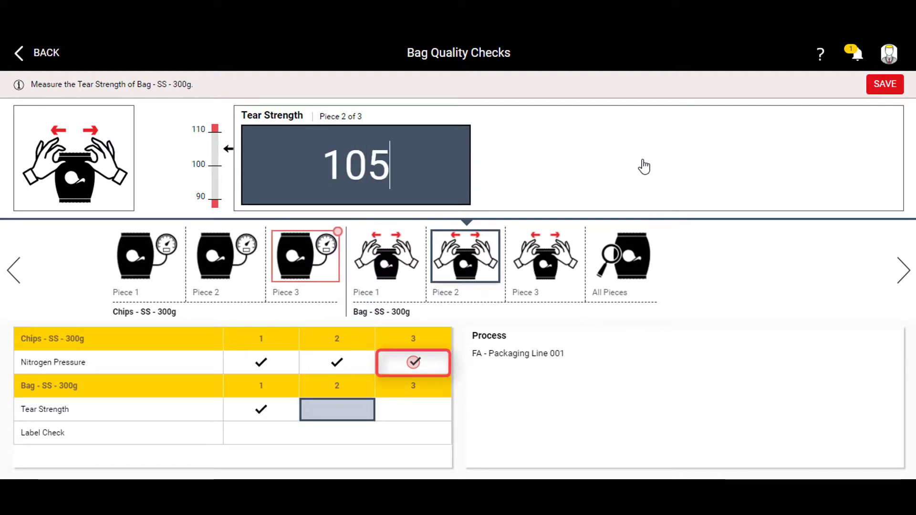
key("Return")
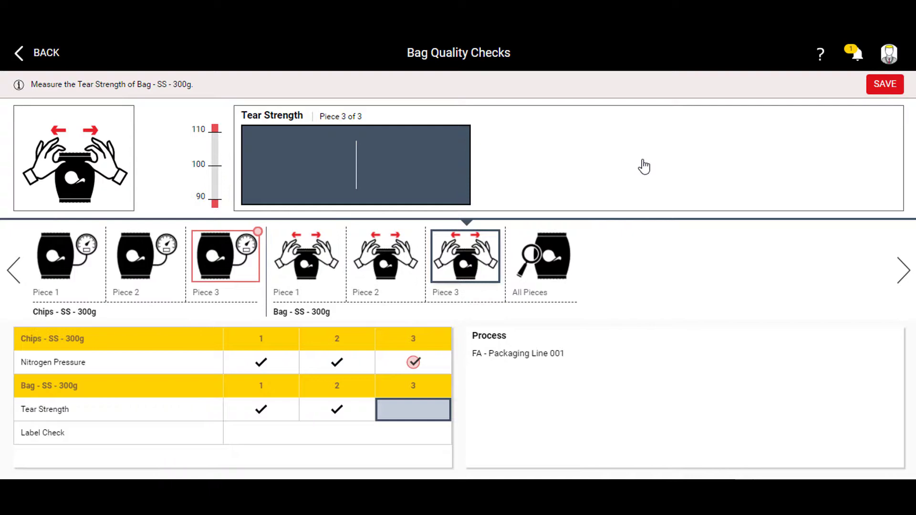
type("9")
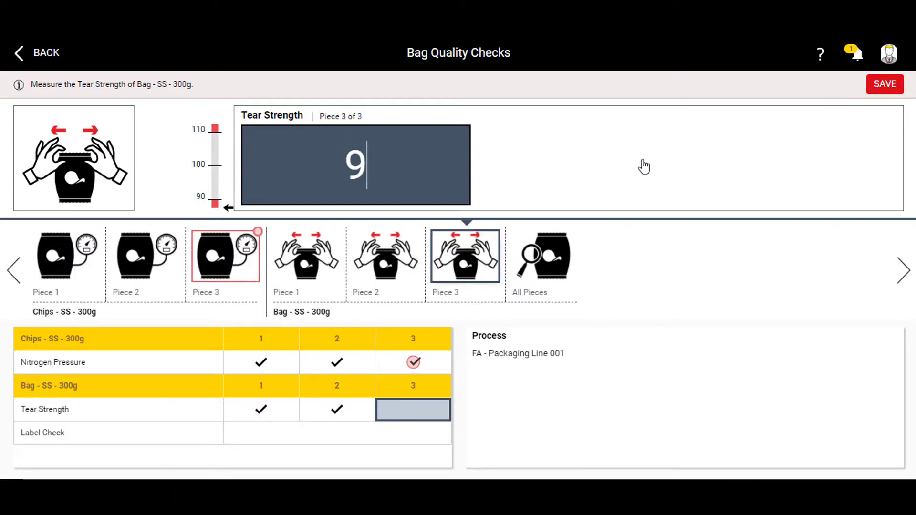
type("9")
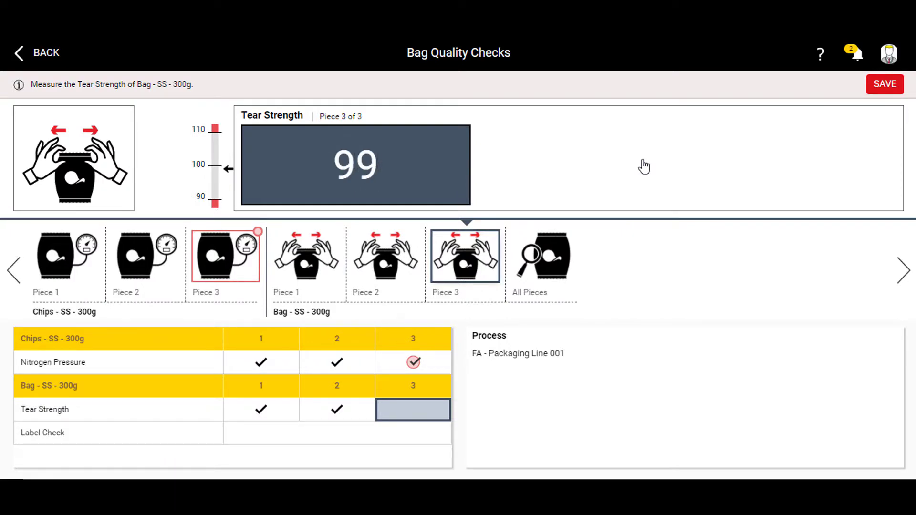
key("Return")
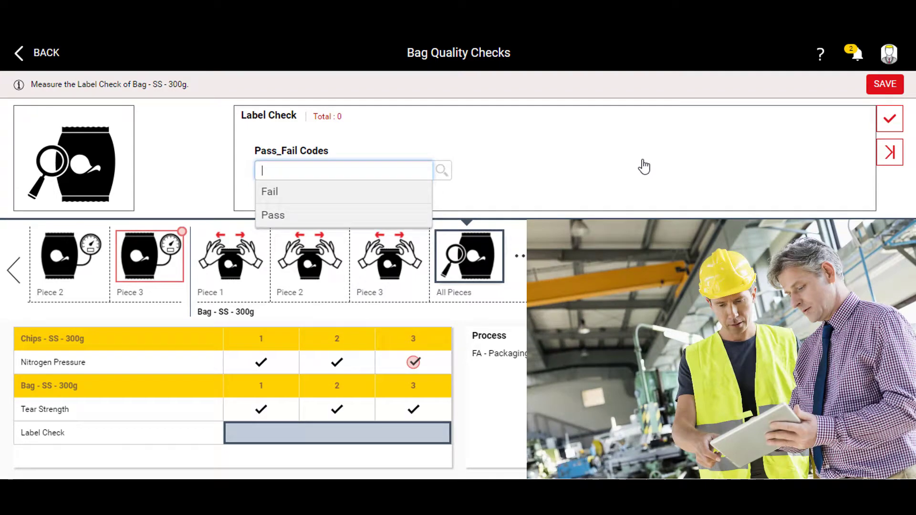
Record Pass for the Label Check and save the Bag Quality Checks sample.
left_click(418, 219)
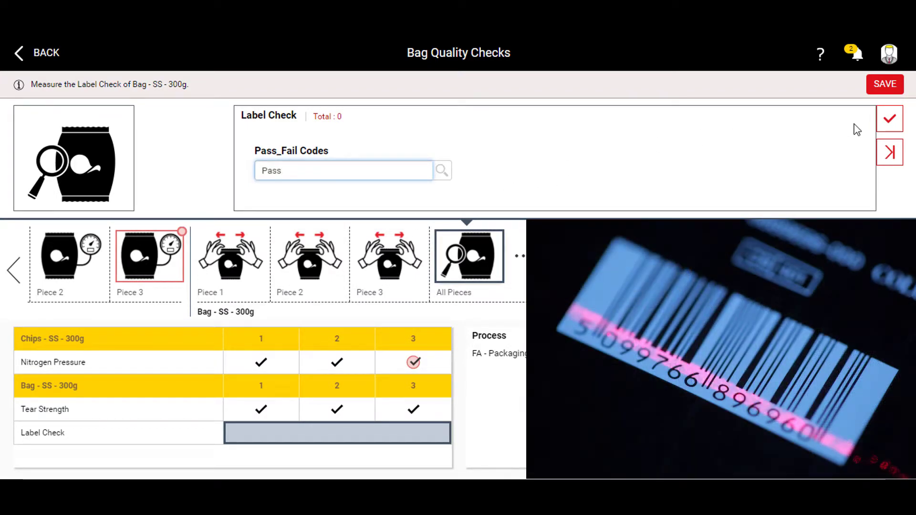
left_click(888, 125)
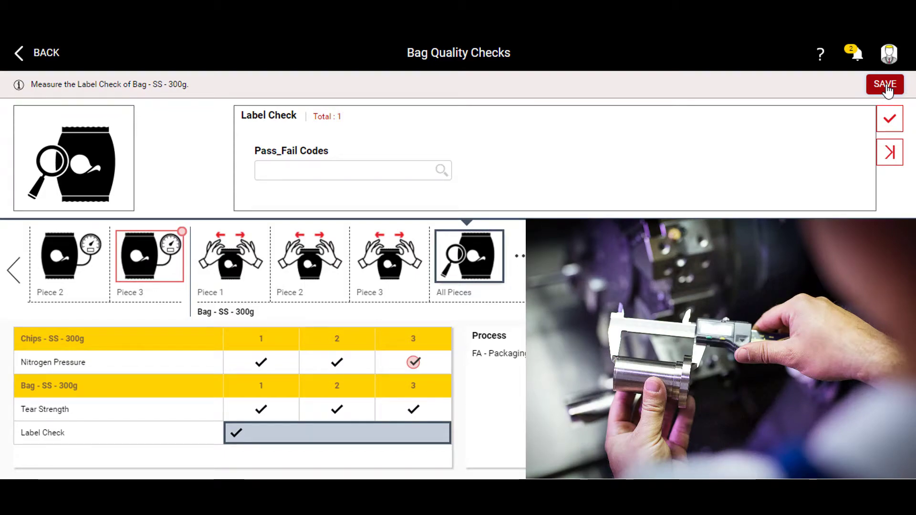
left_click(885, 85)
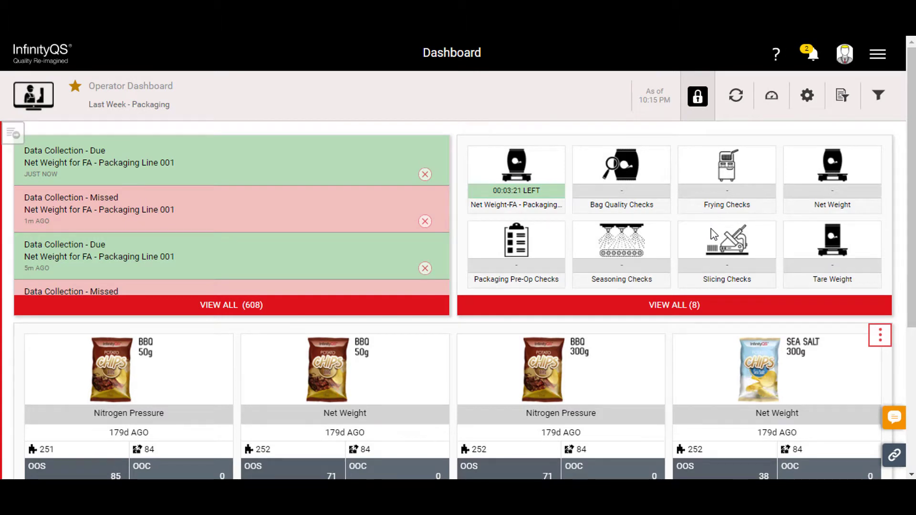
Switch from the Operator Dashboard to the Work Dashboard.
left_click(771, 97)
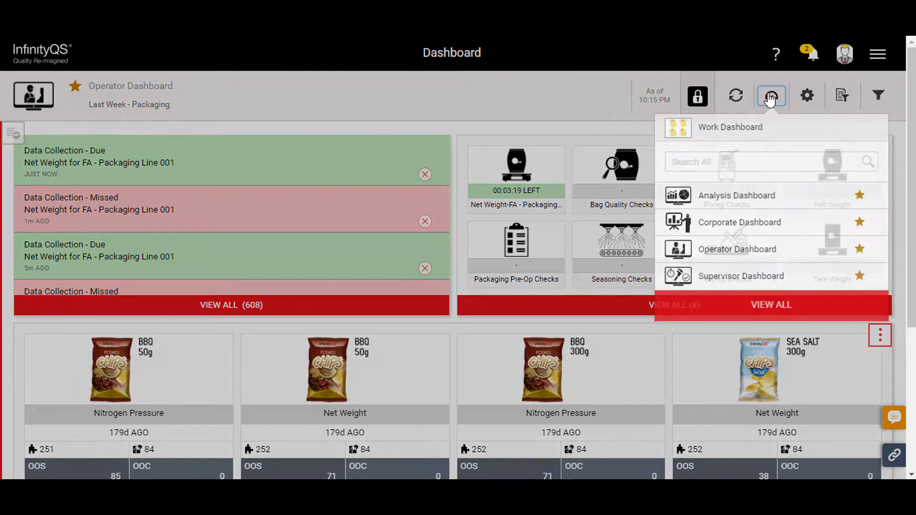
left_click(767, 133)
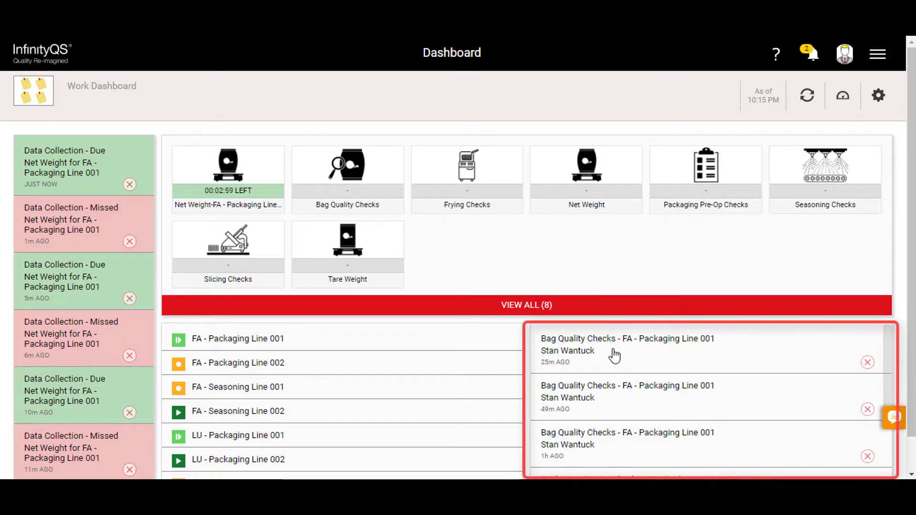
Open the Data Table for the top Bag Quality Checks - FA - Packaging Line 001 entry.
left_click(614, 357)
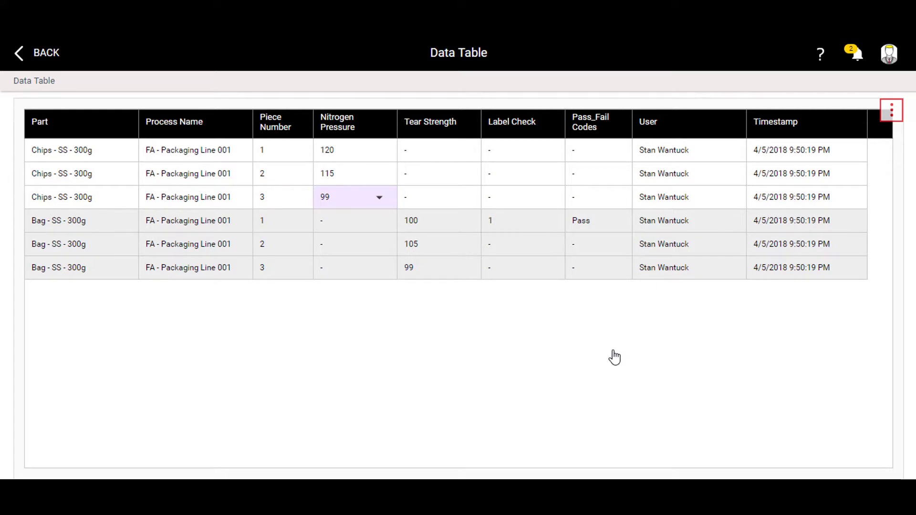